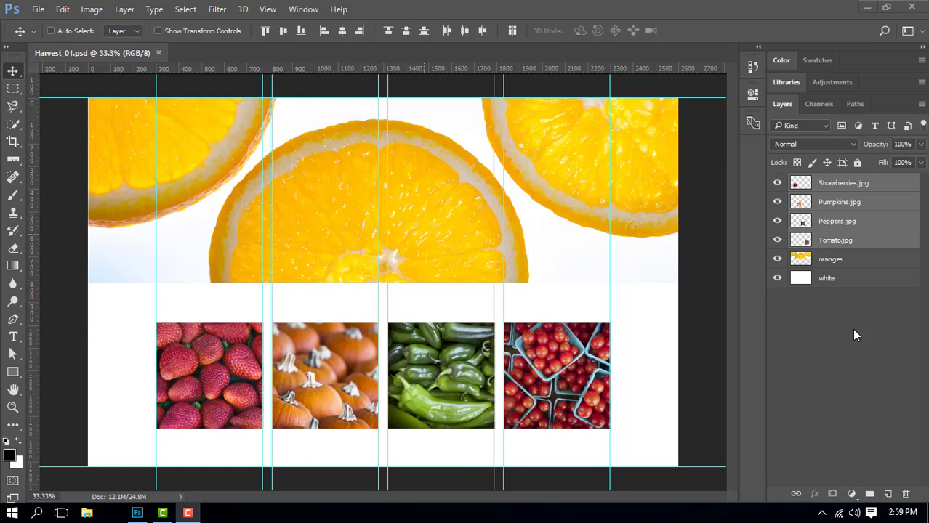
# Step: Browse to Logo.psd in Adobe Bridge's 06 Layers folder and open it in Photoshop
pyautogui.click(37, 9)
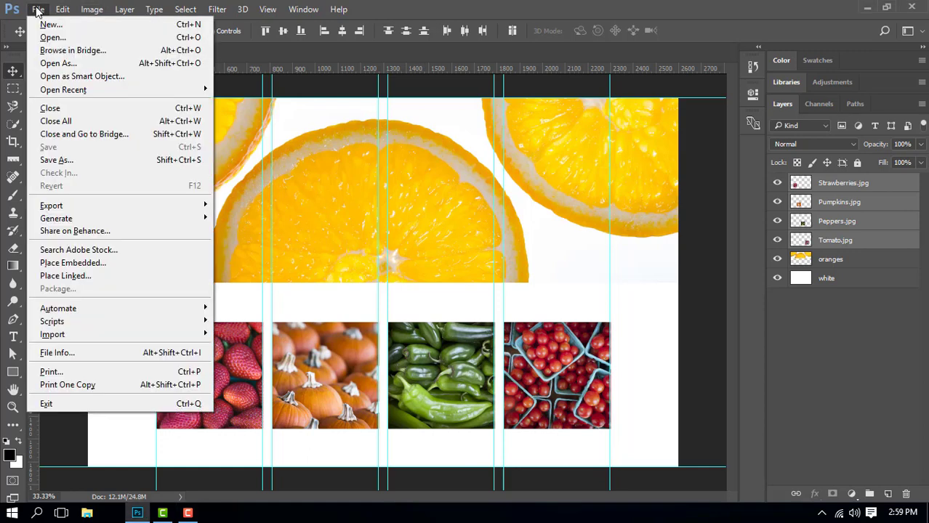
pyautogui.click(64, 51)
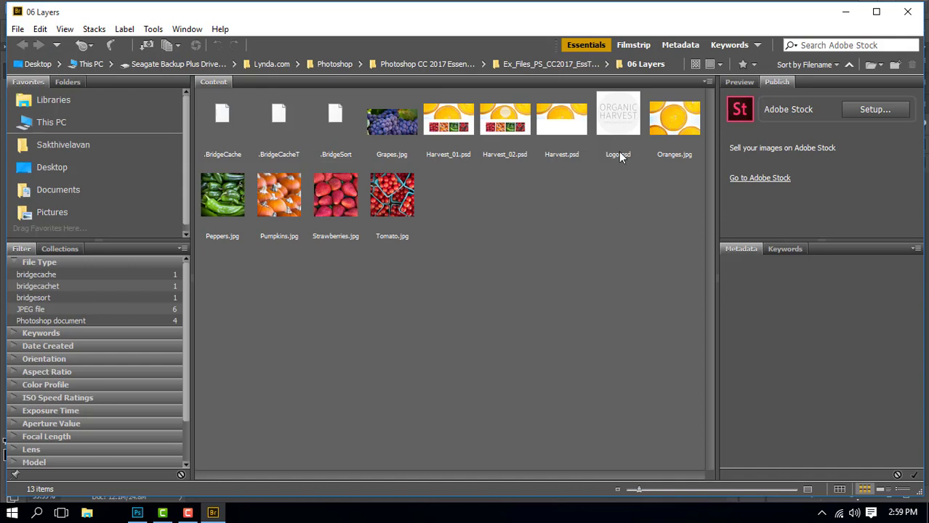
pyautogui.click(617, 128)
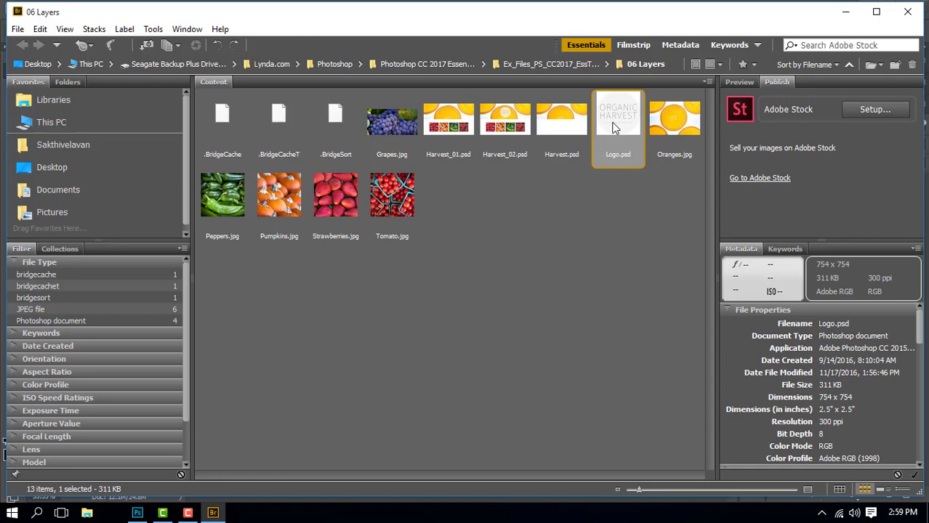
pyautogui.rightClick(614, 128)
pyautogui.click(656, 133)
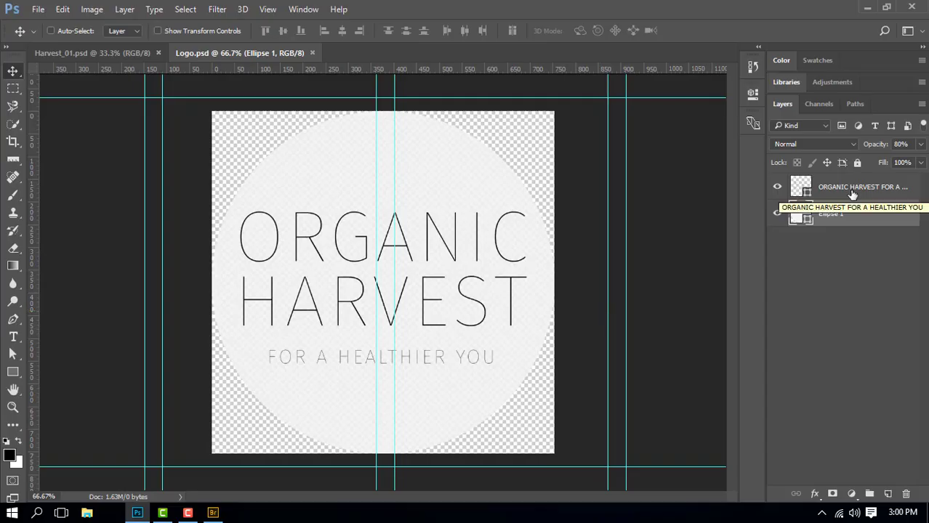
# Step: Switch between the ORGANIC HARVEST text and Ellipse 1 layers to compare their opacity
pyautogui.click(853, 194)
pyautogui.click(851, 211)
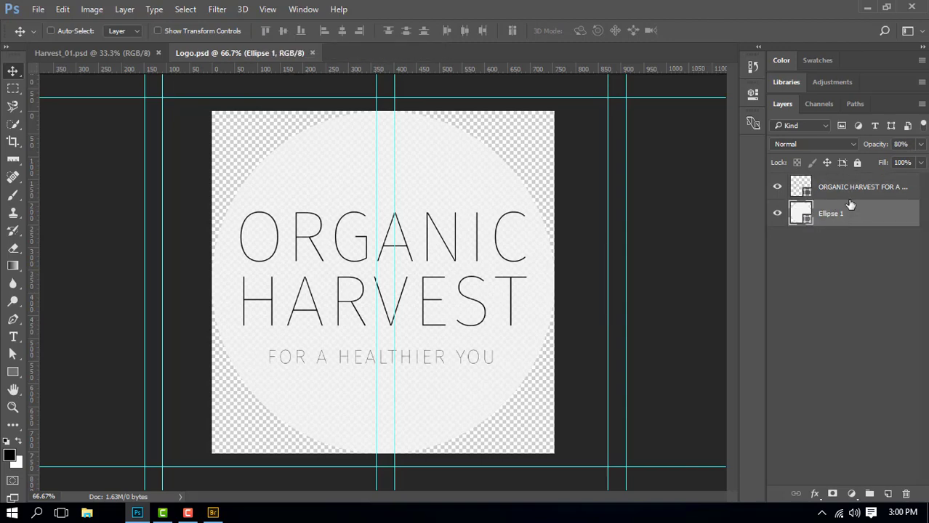
pyautogui.click(851, 198)
pyautogui.click(851, 212)
pyautogui.click(848, 195)
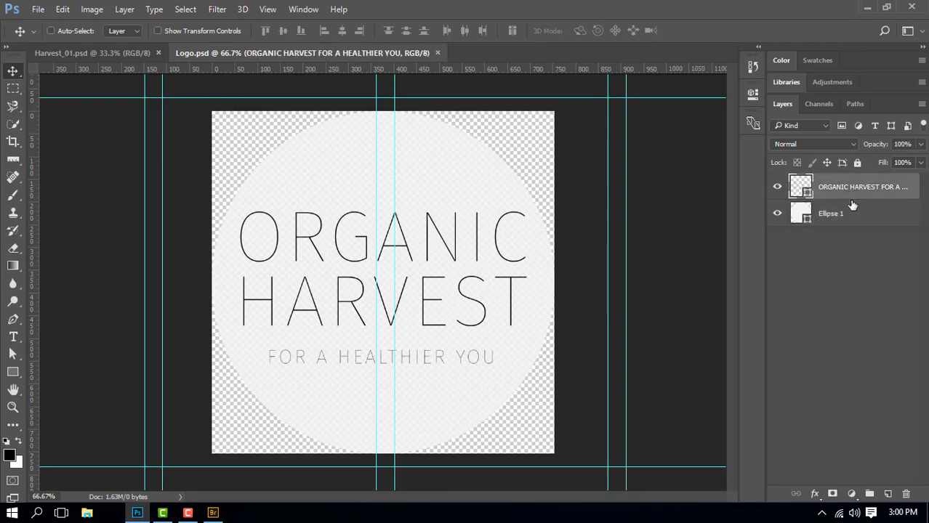
pyautogui.click(855, 216)
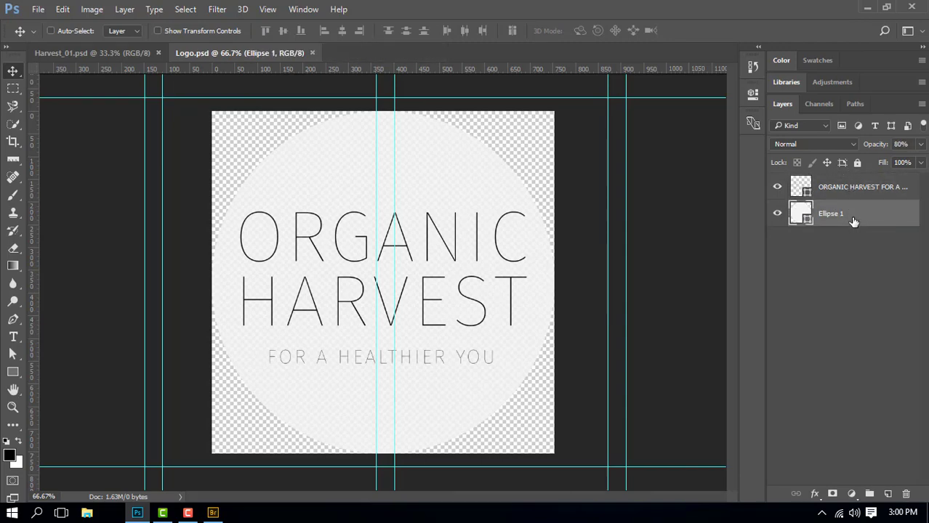
# Step: Hide the canvas guides and other extras via View > Extras
pyautogui.click(853, 191)
pyautogui.click(851, 214)
pyautogui.click(268, 10)
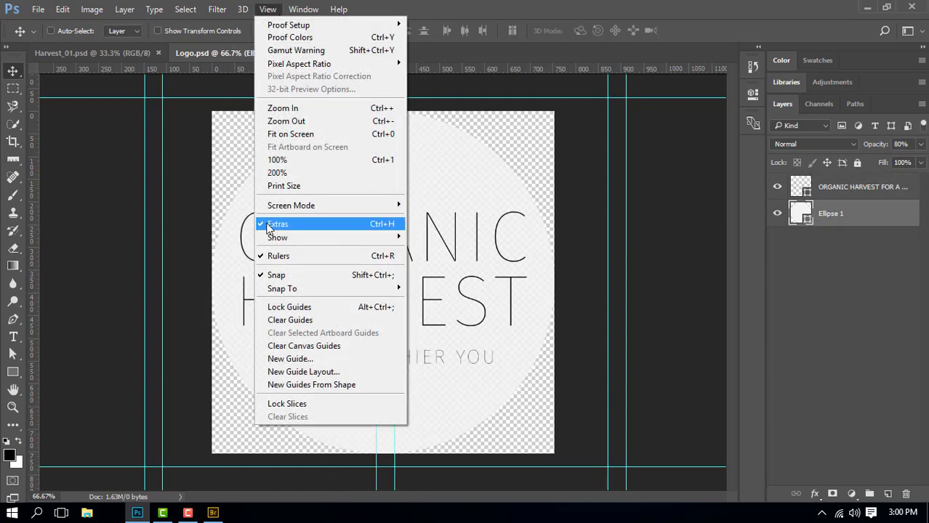
pyautogui.click(271, 224)
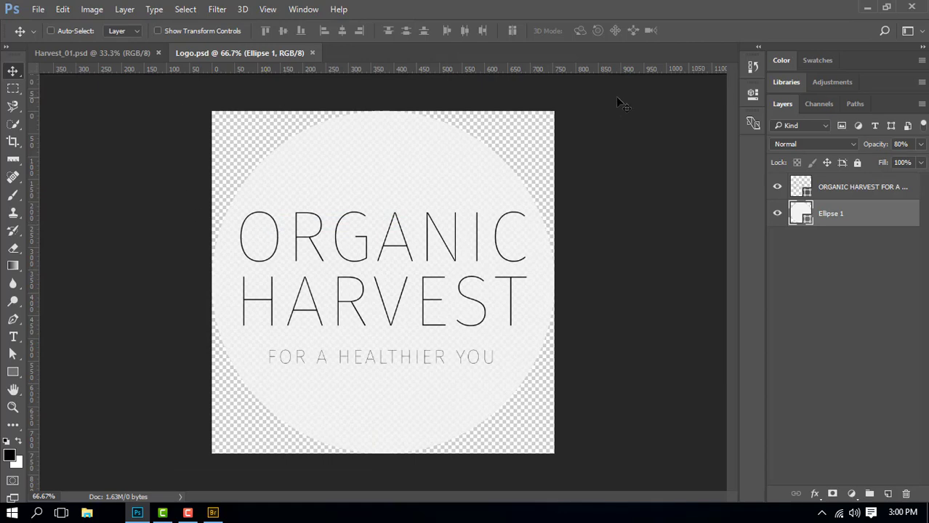
# Step: Select both the ORGANIC HARVEST text layer and the Ellipse 1 layer together
pyautogui.click(862, 195)
pyautogui.click(854, 218)
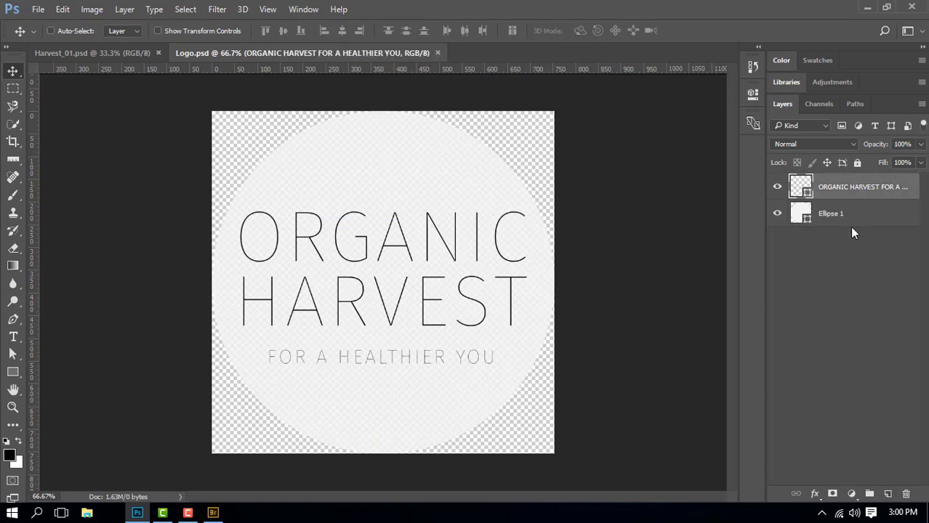
pyautogui.click(852, 220)
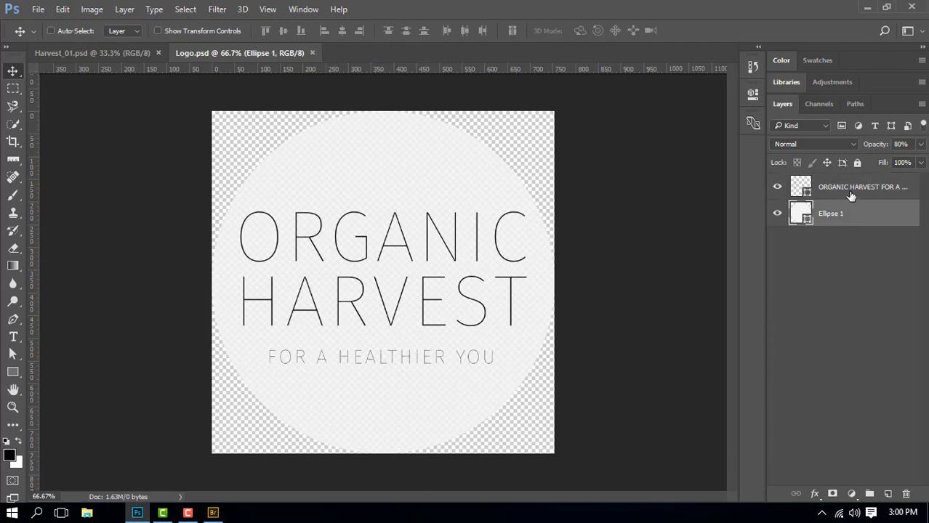
pyautogui.click(850, 193)
pyautogui.click(852, 217)
pyautogui.click(845, 195)
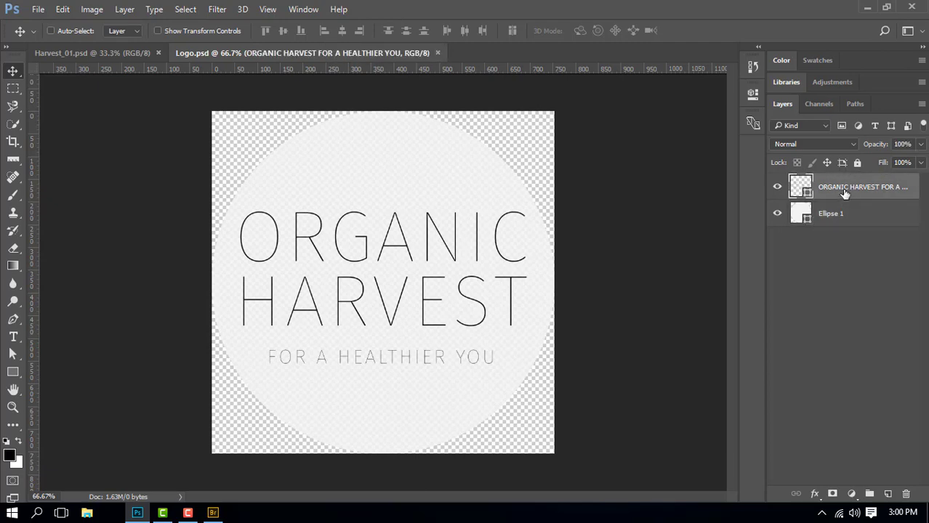
pyautogui.keyDown('shift'); pyautogui.click(847, 216); pyautogui.keyUp('shift')
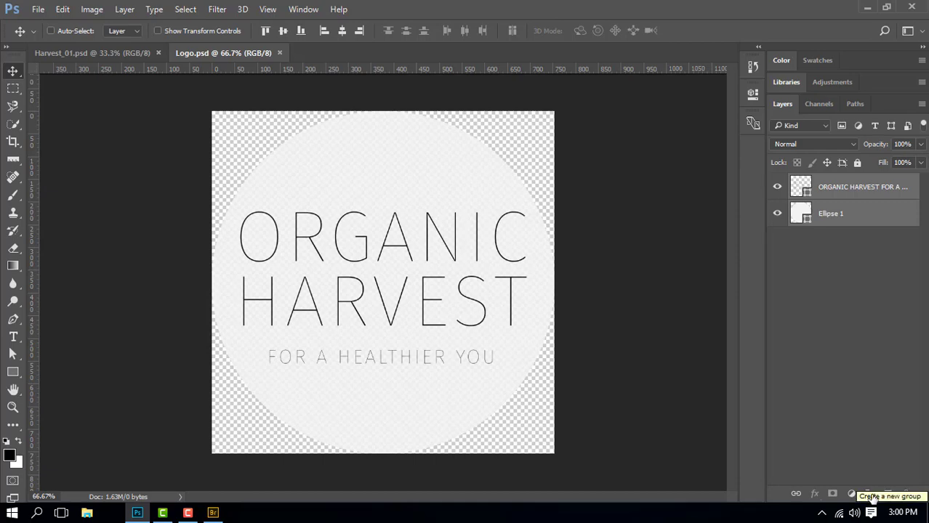
# Step: Group the ORGANIC HARVEST text and Ellipse 1 layers and rename Group 1 to 'logo'
pyautogui.click(870, 494)
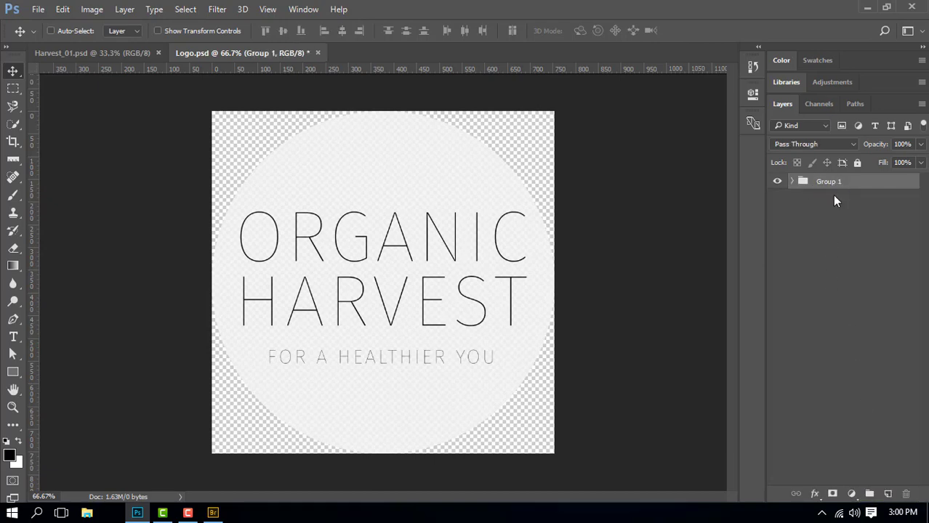
pyautogui.click(793, 182)
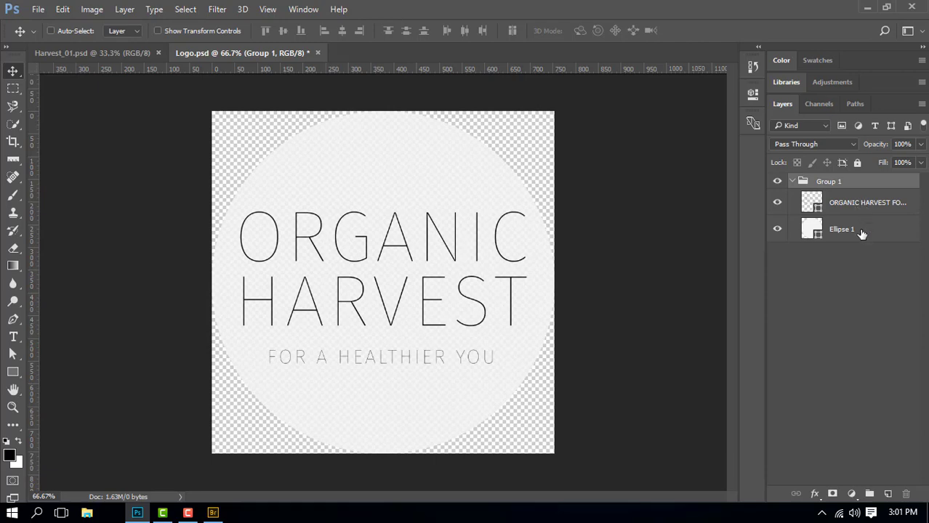
pyautogui.doubleClick(828, 181)
pyautogui.write('logo')
pyautogui.press('Return')
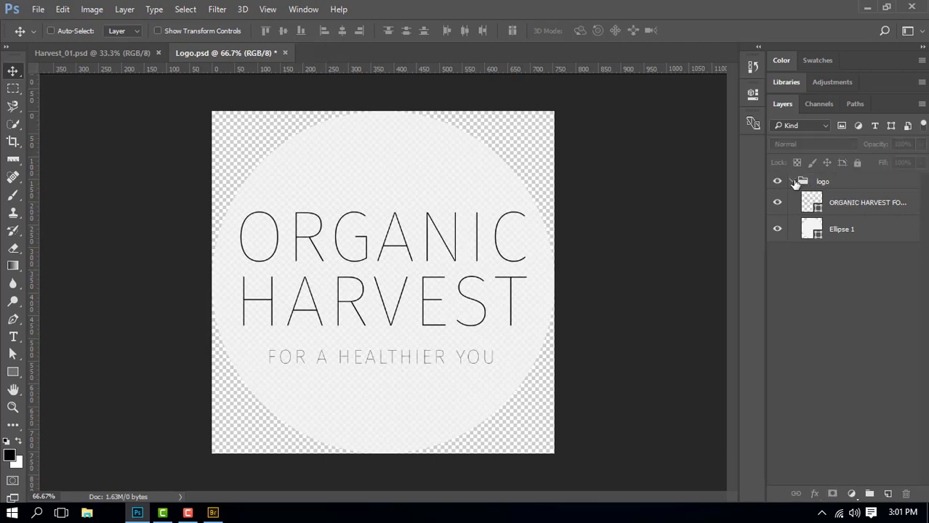
# Step: Tile both documents and drag the logo group onto the Harvest_01 canvas
pyautogui.click(302, 9)
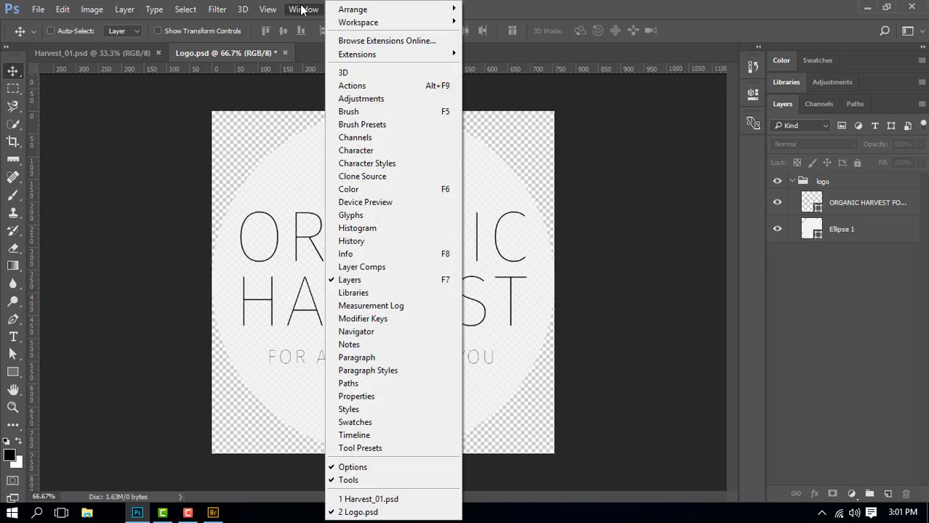
pyautogui.moveTo(353, 9)
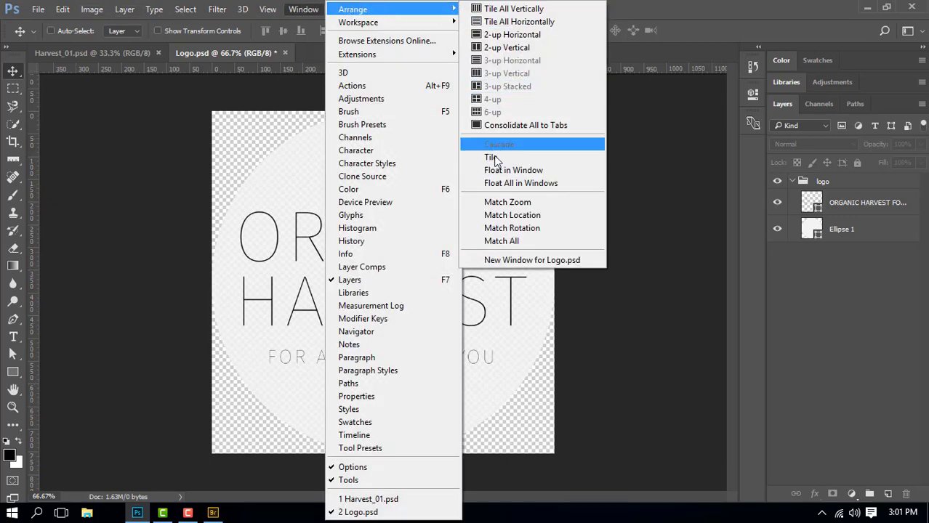
pyautogui.click(492, 158)
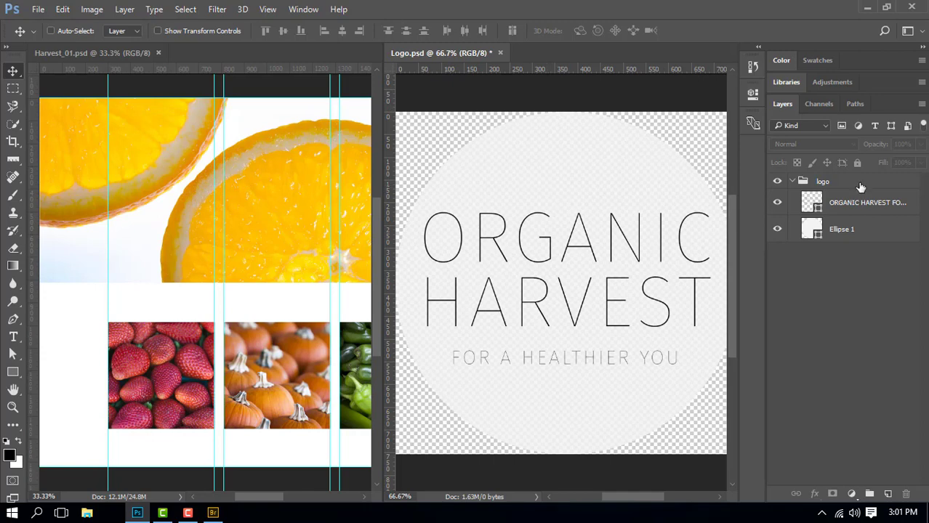
pyautogui.click(823, 183)
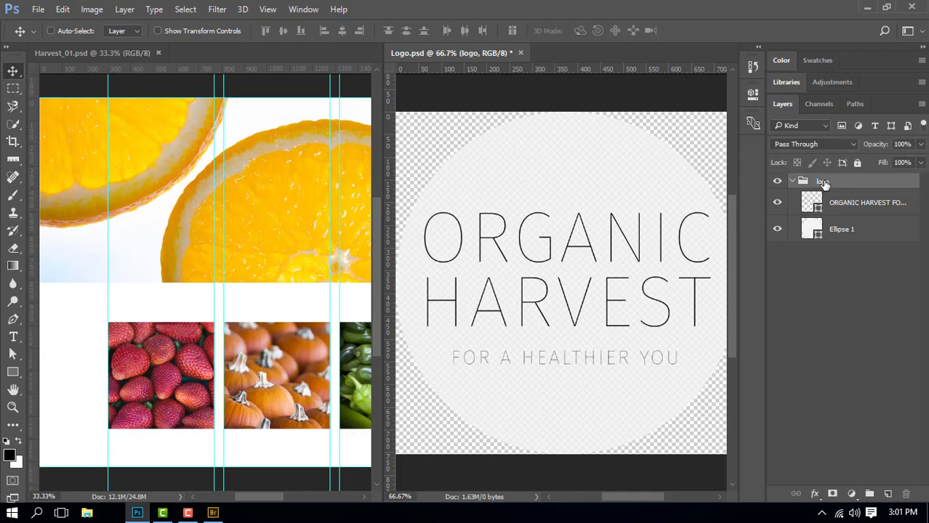
pyautogui.moveTo(823, 183)
pyautogui.mouseDown()
pyautogui.moveTo(309, 242)
pyautogui.moveTo(196, 246)
pyautogui.moveTo(210, 224)
pyautogui.moveTo(348, 301)
pyautogui.mouseUp()
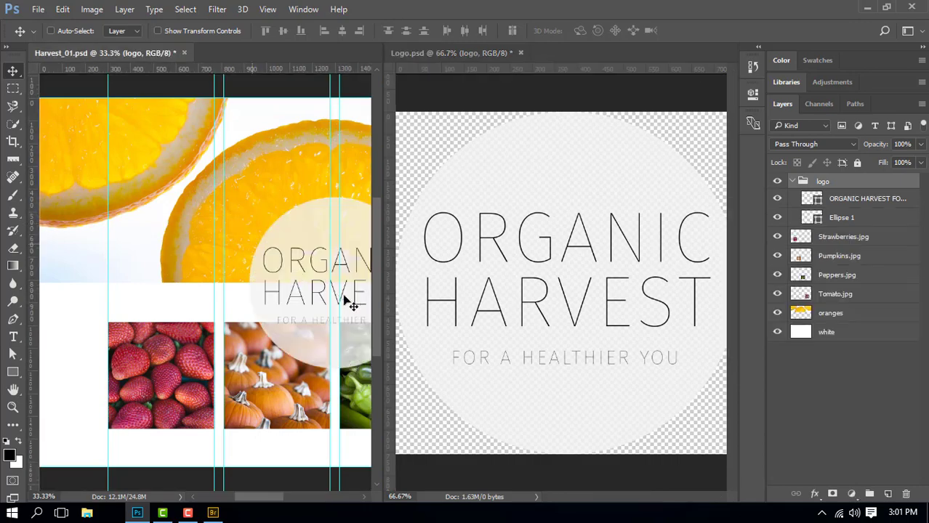
# Step: Close Logo.psd without saving and move the logo up over the middle orange
pyautogui.click(520, 53)
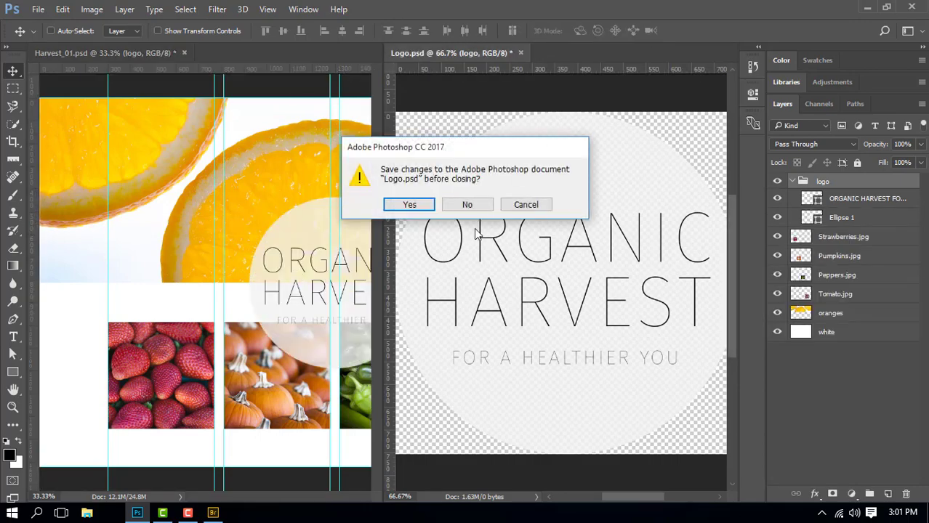
pyautogui.click(467, 205)
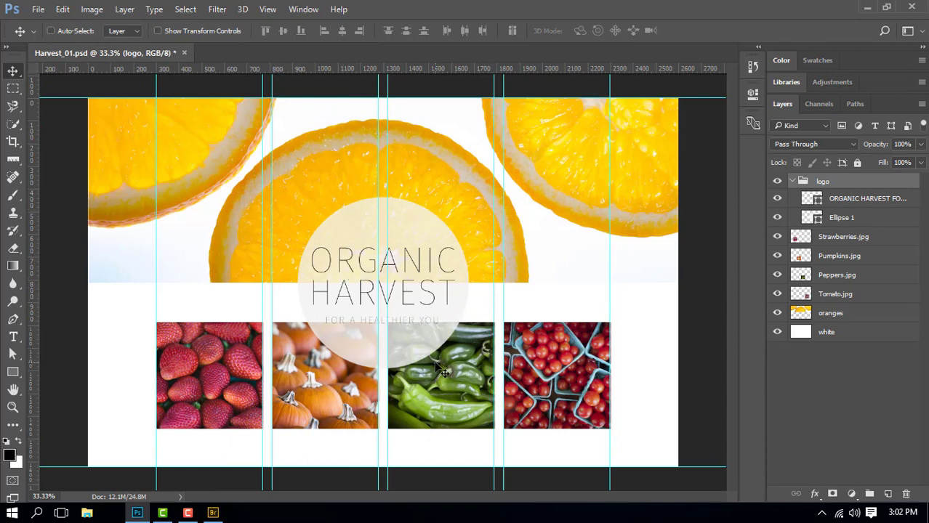
pyautogui.moveTo(412, 290); pyautogui.dragTo(404, 202)
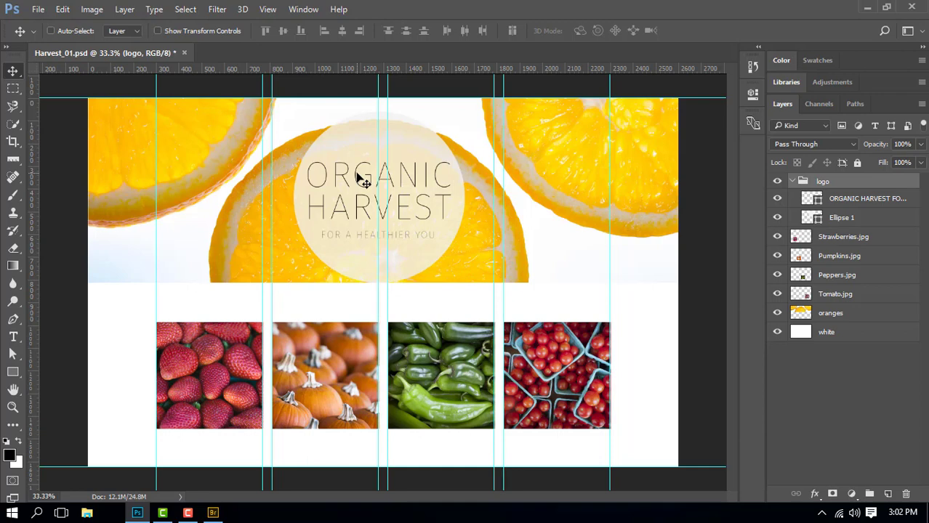
# Step: Scale the logo group to about 70.56% and centre it on the middle orange slice
pyautogui.click(873, 201)
pyautogui.click(825, 183)
pyautogui.click(62, 9)
pyautogui.moveTo(107, 297)
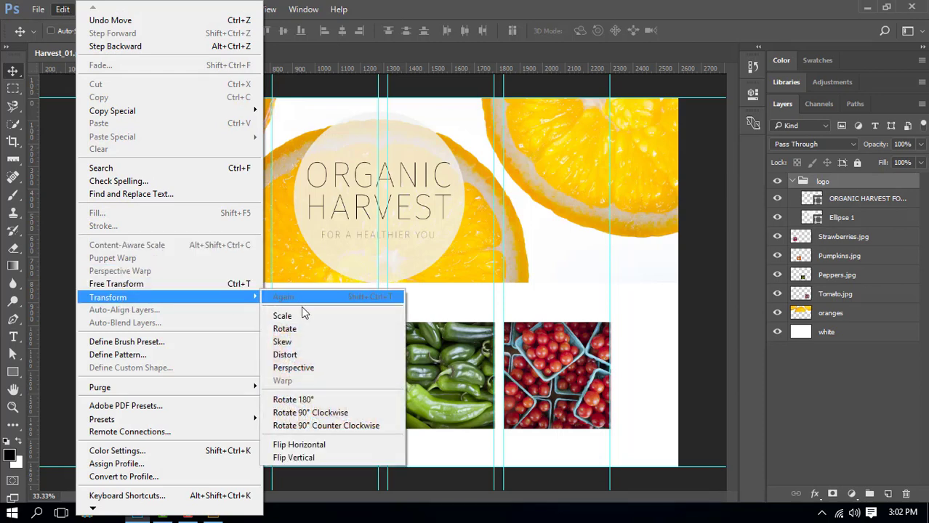
pyautogui.click(301, 315)
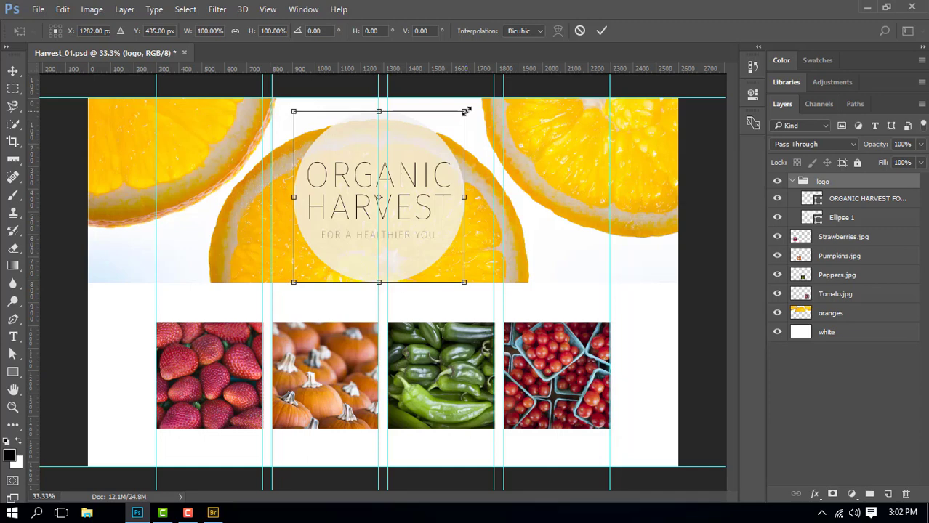
pyautogui.moveTo(465, 111); pyautogui.dragTo(438, 137)
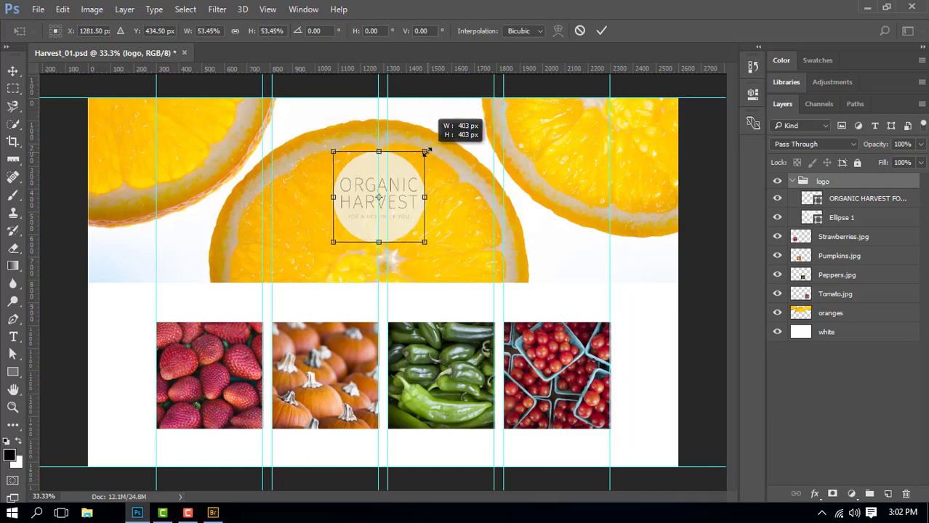
pyautogui.moveTo(410, 207); pyautogui.dragTo(411, 223)
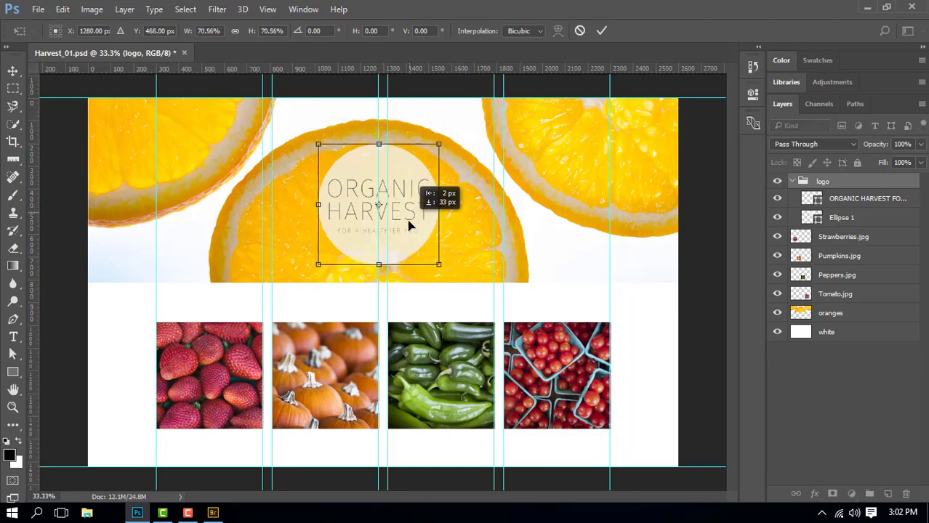
pyautogui.click(602, 30)
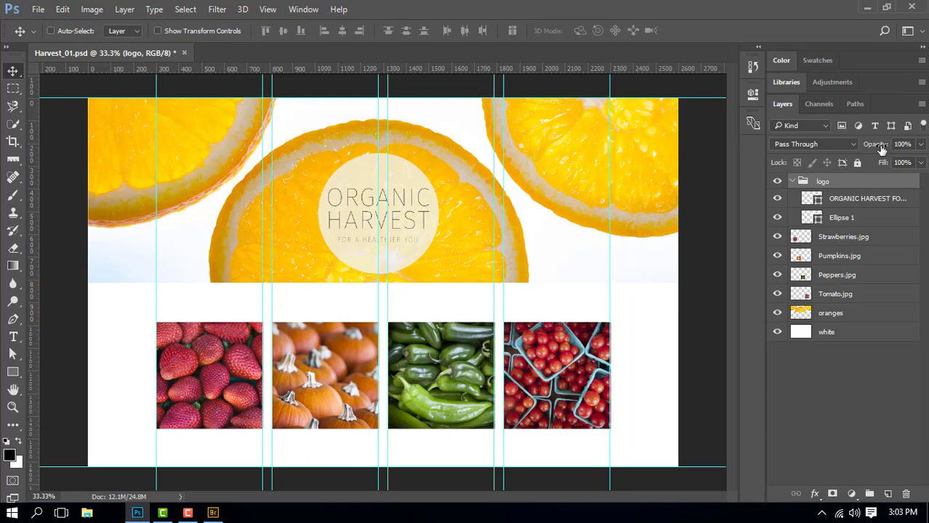
# Step: Adjust the logo group's opacity, typing 50% and then sliding it to 59%
pyautogui.moveTo(877, 147)
pyautogui.mouseDown()
pyautogui.moveTo(852, 157)
pyautogui.moveTo(895, 149)
pyautogui.mouseUp()
pyautogui.click(901, 144)
pyautogui.moveTo(913, 144); pyautogui.dragTo(894, 143)
pyautogui.write('5')
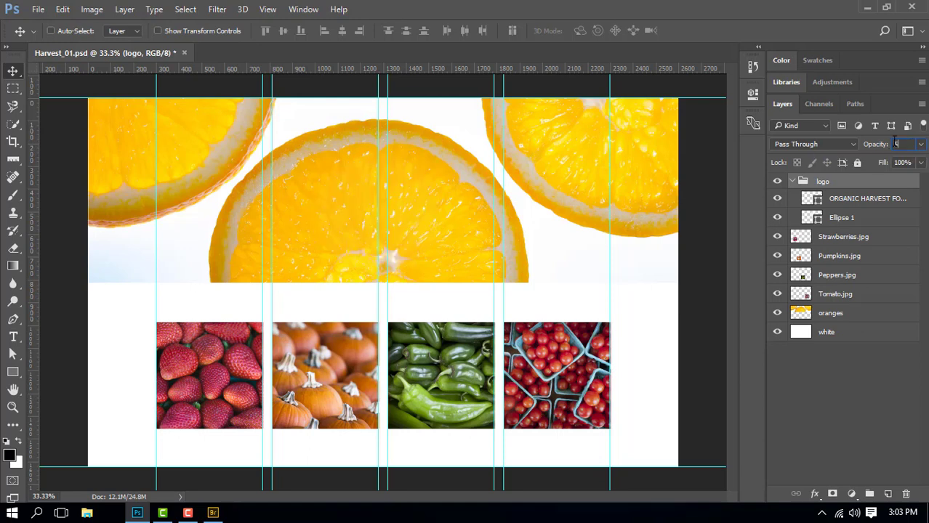
pyautogui.write('0')
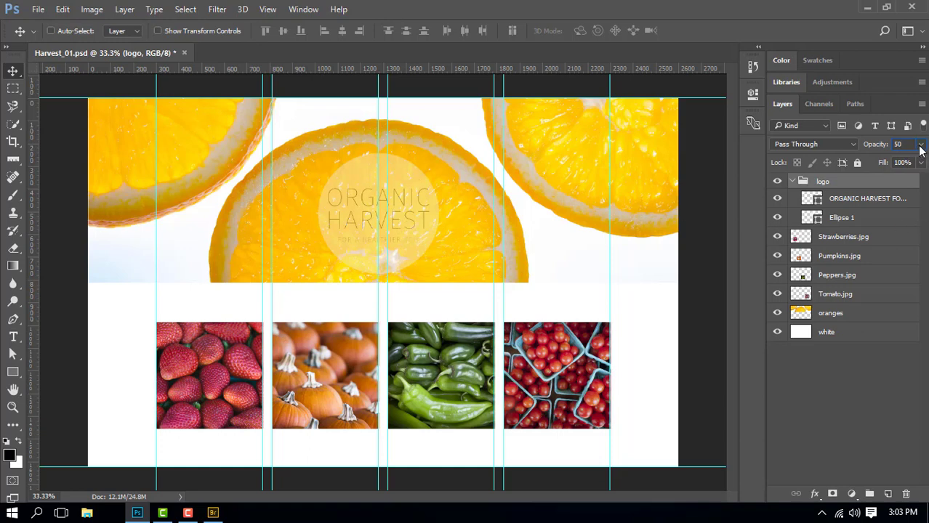
pyautogui.click(921, 145)
pyautogui.moveTo(888, 161)
pyautogui.mouseDown()
pyautogui.moveTo(898, 163)
pyautogui.moveTo(862, 161)
pyautogui.moveTo(920, 164)
pyautogui.mouseUp()
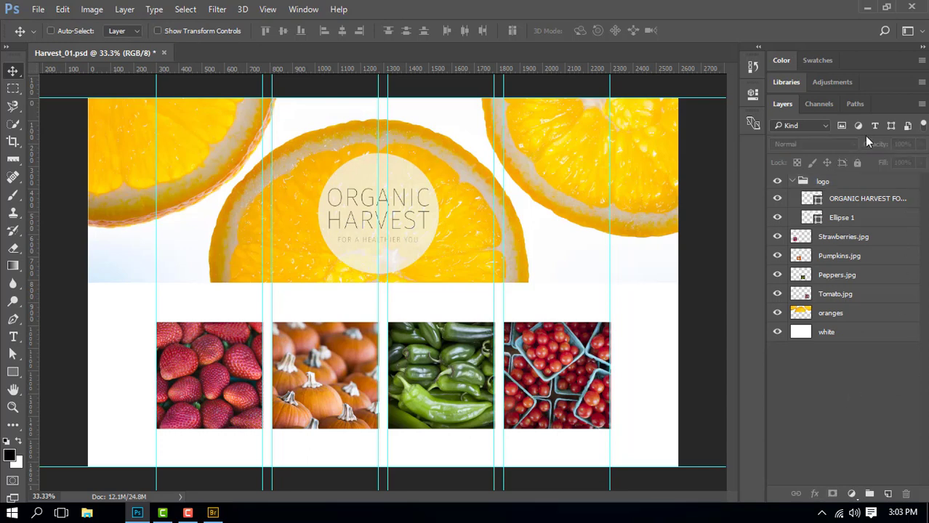
# Step: Key the logo group's opacity through 50, 40, 90, 45 and 100%, ending at 0%
pyautogui.click(834, 182)
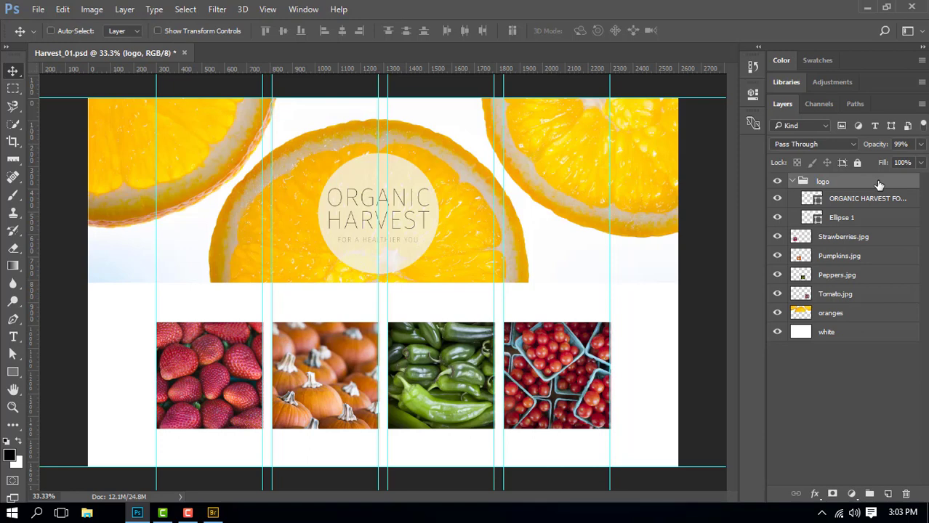
pyautogui.press('5')
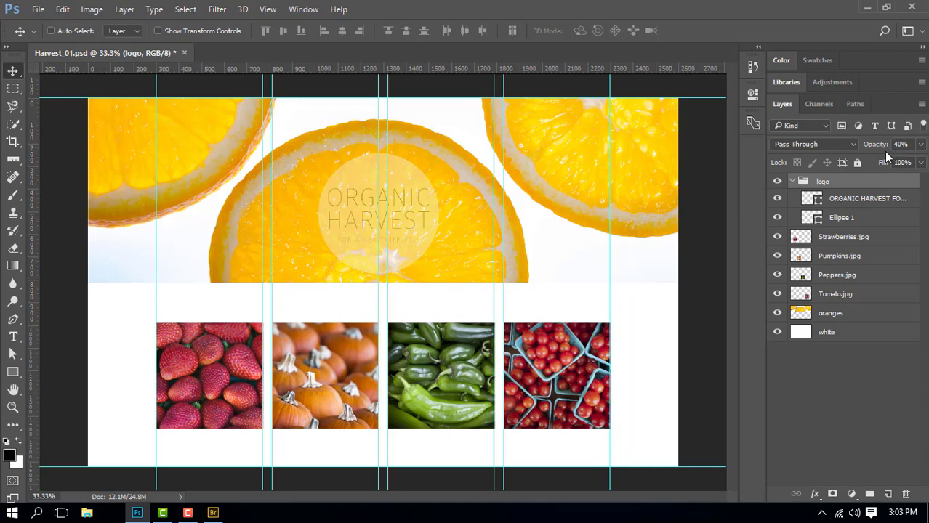
pyautogui.press('4')
pyautogui.press('9')
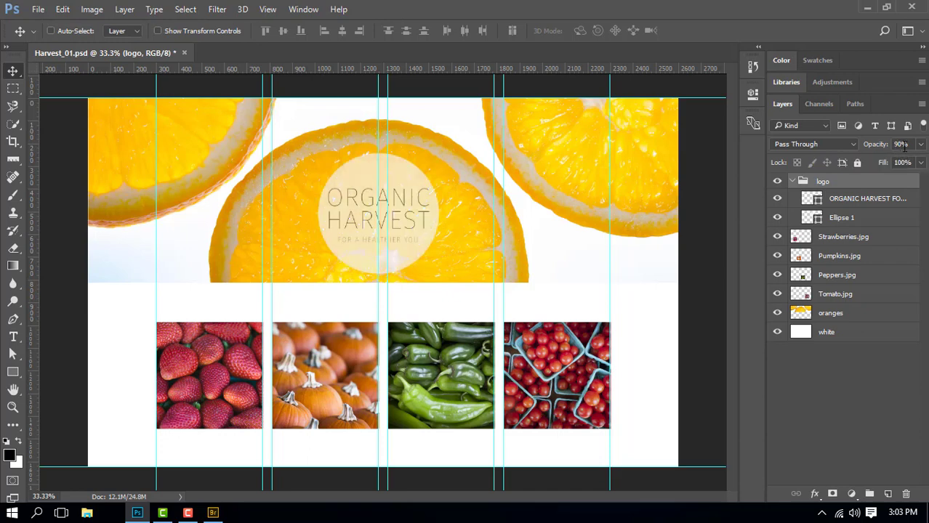
pyautogui.press('4')
pyautogui.press('5')
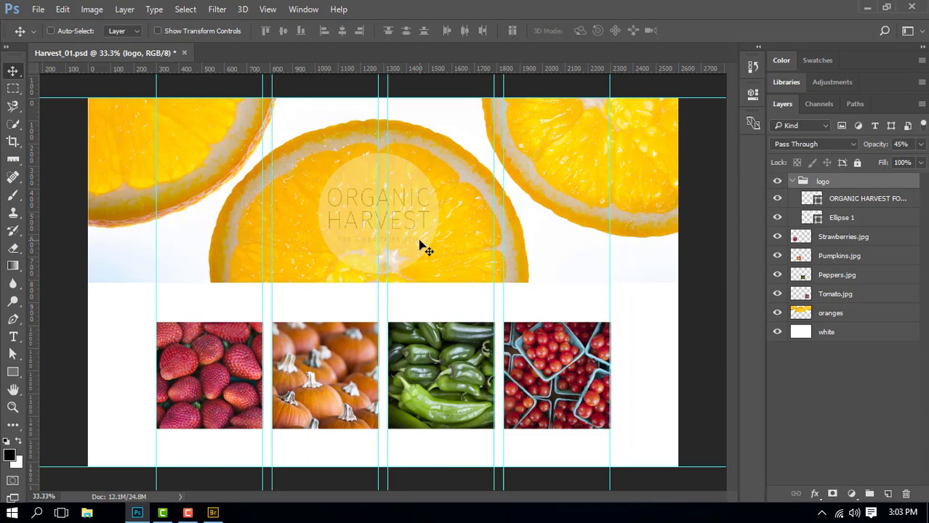
pyautogui.press('0')
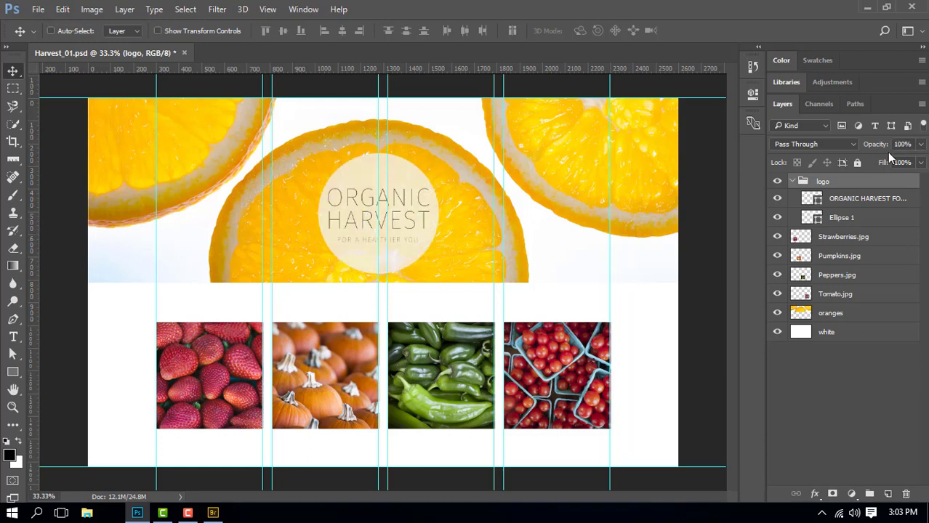
pyautogui.press('0')
pyautogui.press('0')
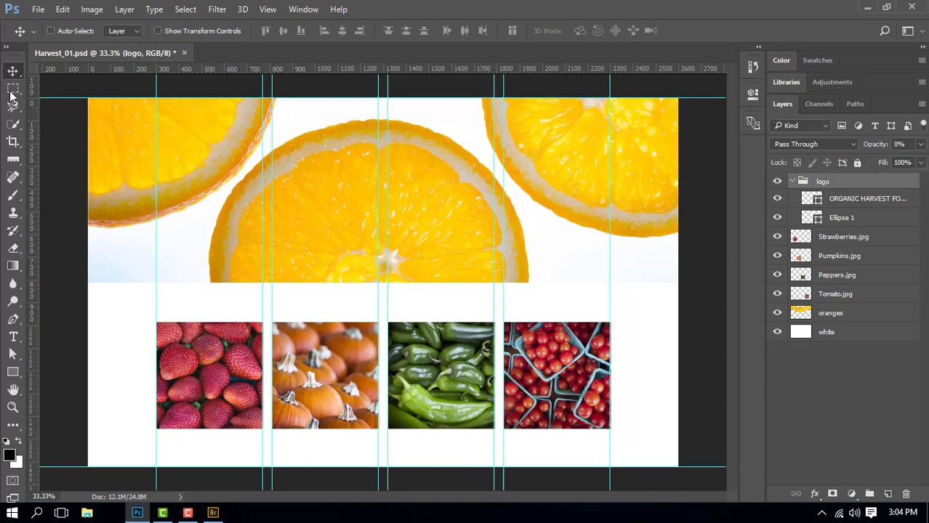
# Step: Set the Brush opacity to 50%, then restore the logo group to 100% opacity
pyautogui.click(14, 197)
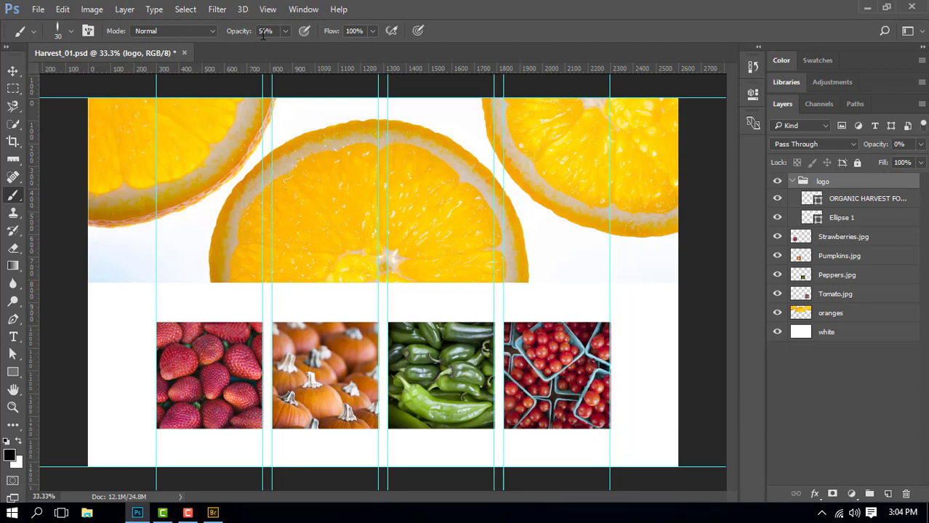
pyautogui.press('5')
pyautogui.click(13, 71)
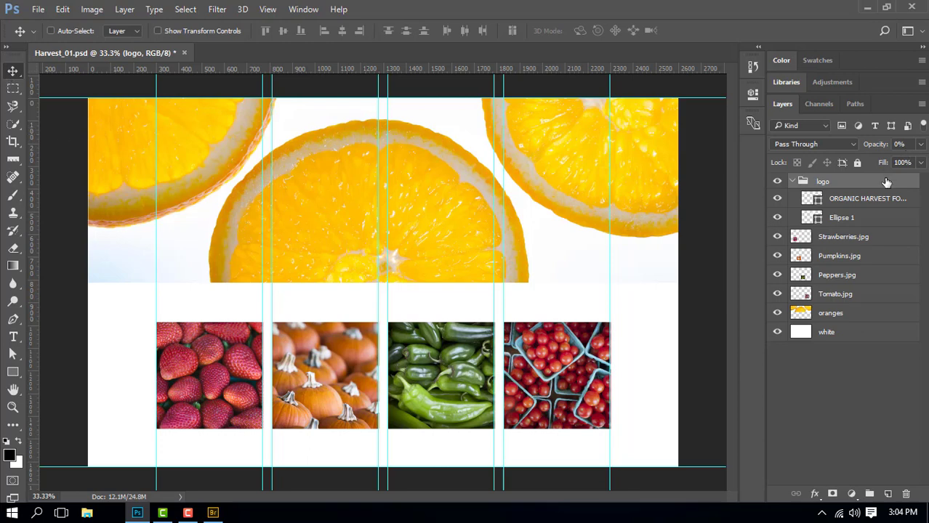
pyautogui.press('0')
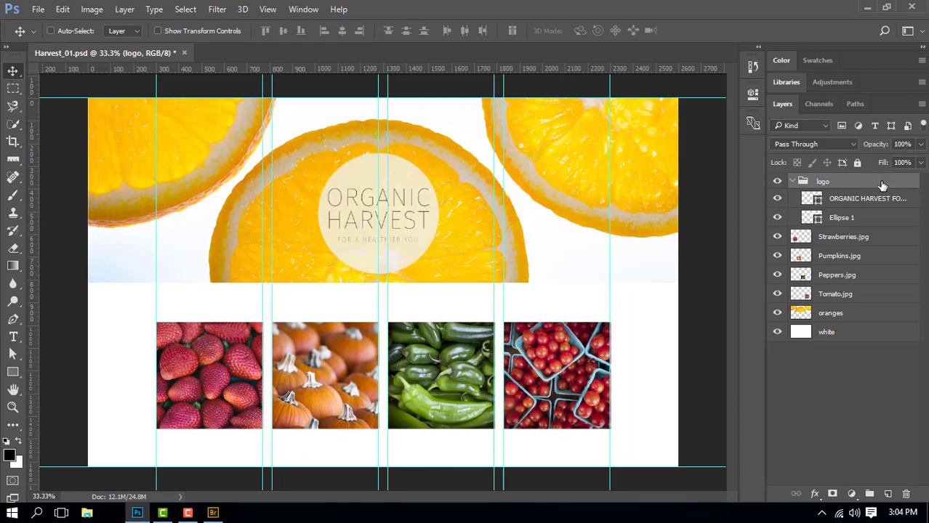
# Step: Group Strawberries.jpg through Tomato.jpg with Ctrl+G and name the group 'small photos'
pyautogui.click(869, 238)
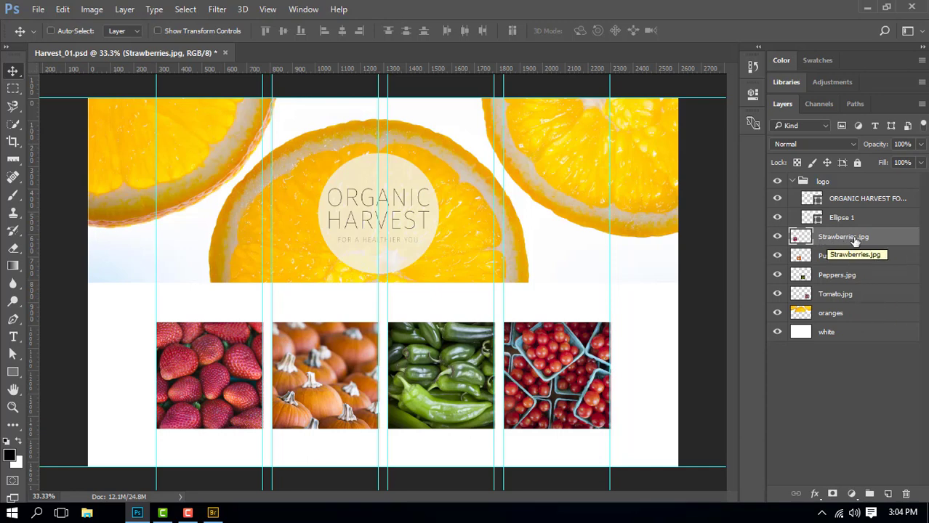
pyautogui.keyDown('shift'); pyautogui.click(843, 299); pyautogui.keyUp('shift')
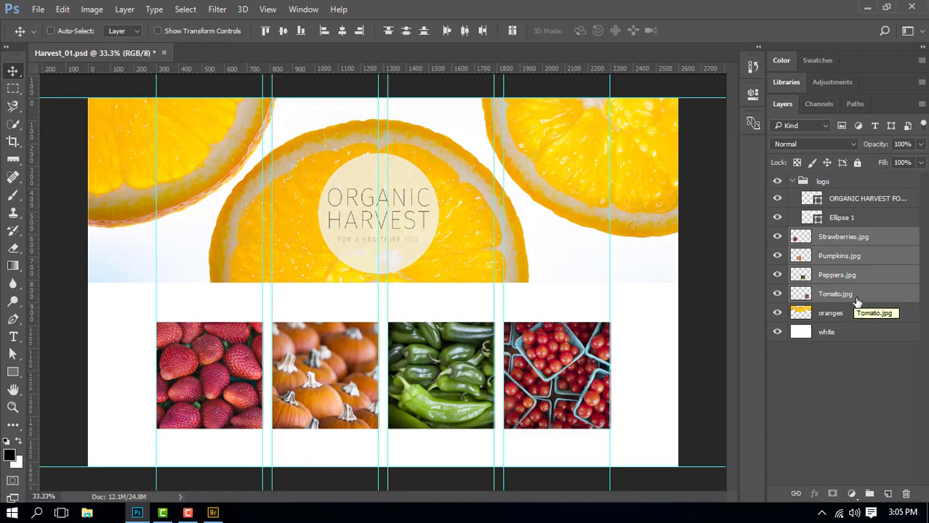
pyautogui.press('ctrl')
pyautogui.hotkey('ctrl', 'g')
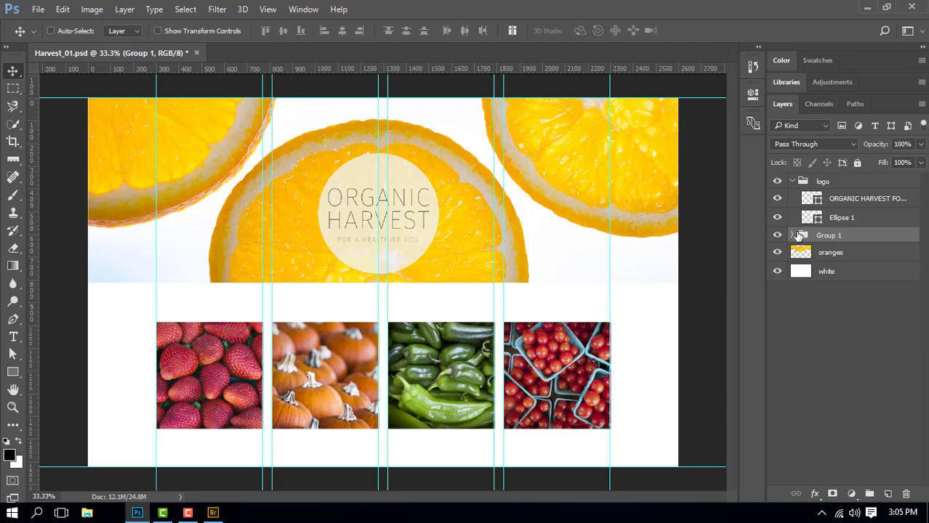
pyautogui.doubleClick(829, 234)
pyautogui.write('small g')
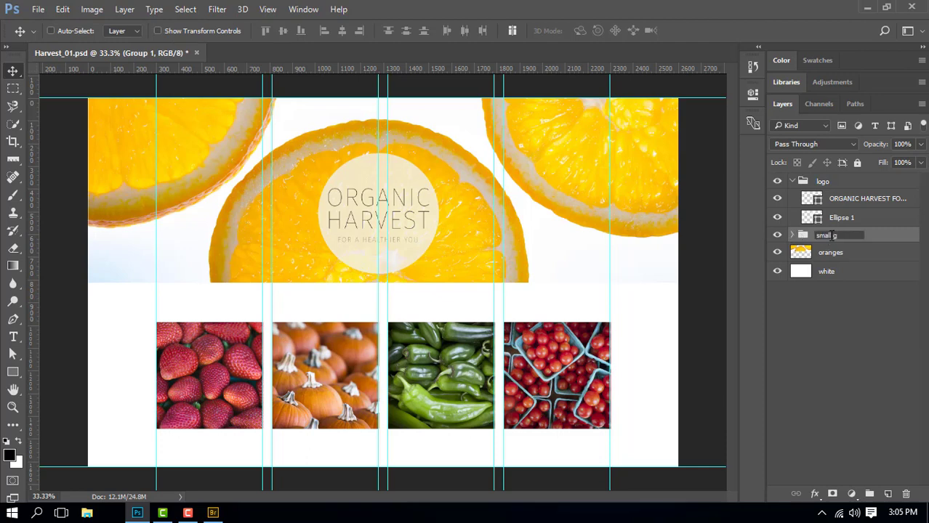
pyautogui.write(' photos')
pyautogui.press('Return')
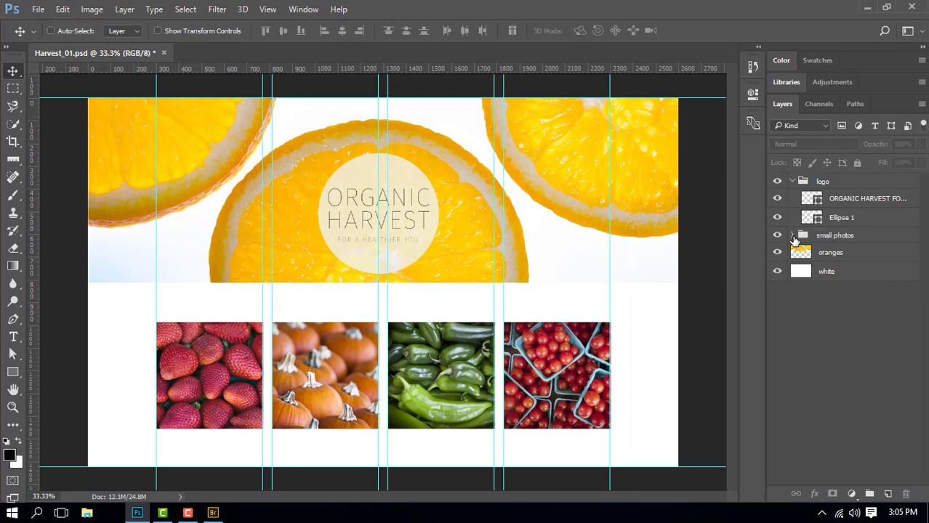
pyautogui.click(792, 235)
# Step: Drag Strawberries.jpg to the top of the stack, then back into small photos below Pumpkins.jpg
pyautogui.click(874, 253)
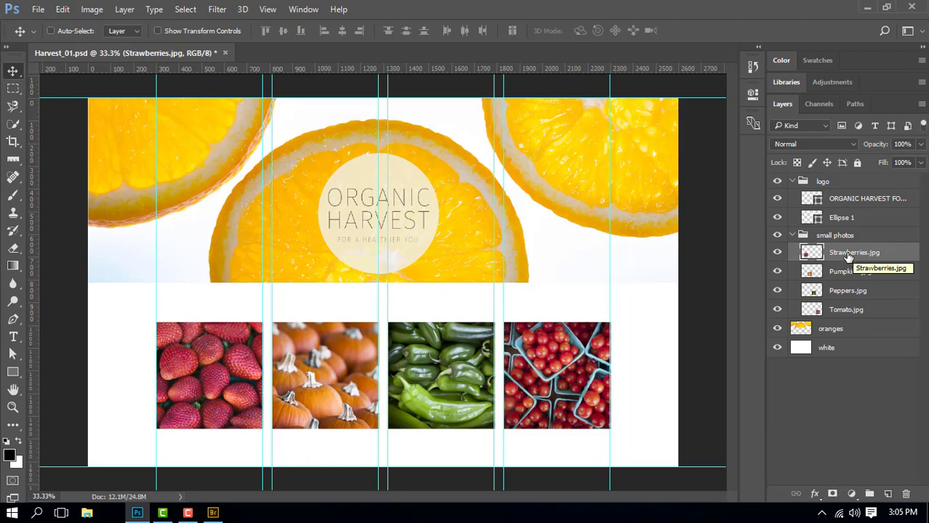
pyautogui.moveTo(849, 257); pyautogui.dragTo(839, 219)
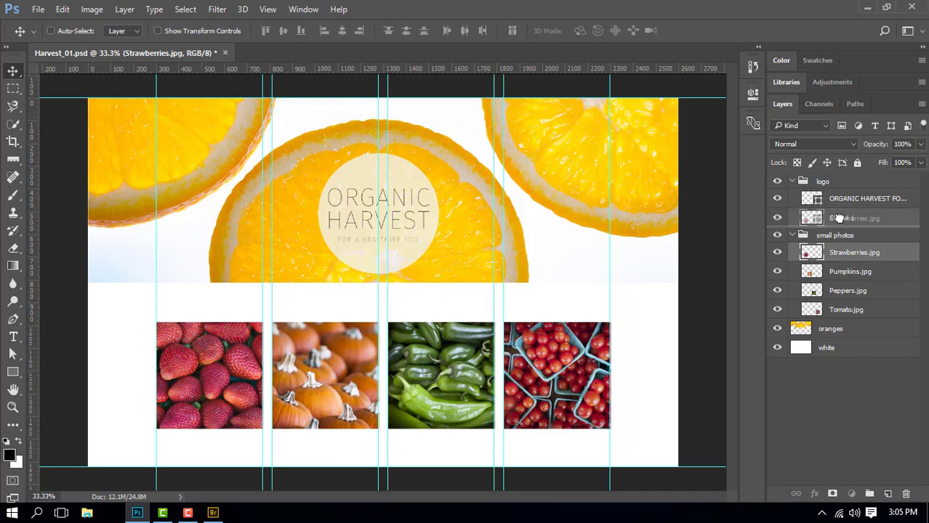
pyautogui.moveTo(840, 218); pyautogui.dragTo(855, 227)
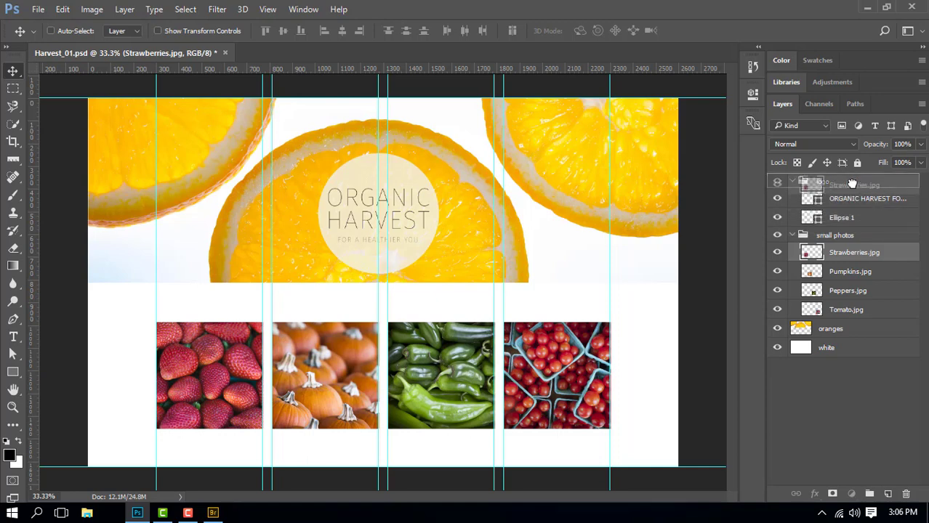
pyautogui.moveTo(856, 226)
pyautogui.mouseDown()
pyautogui.moveTo(850, 171)
pyautogui.moveTo(844, 175)
pyautogui.mouseUp()
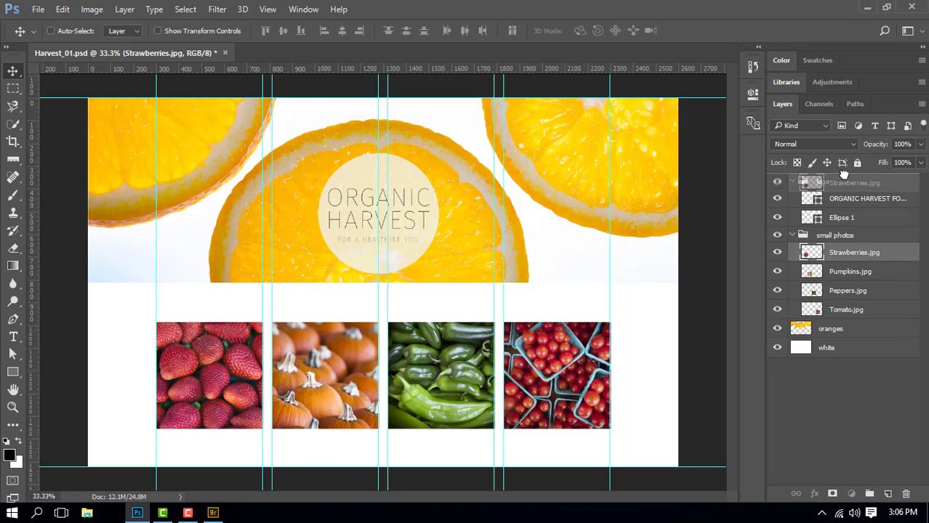
pyautogui.moveTo(843, 174); pyautogui.dragTo(847, 175)
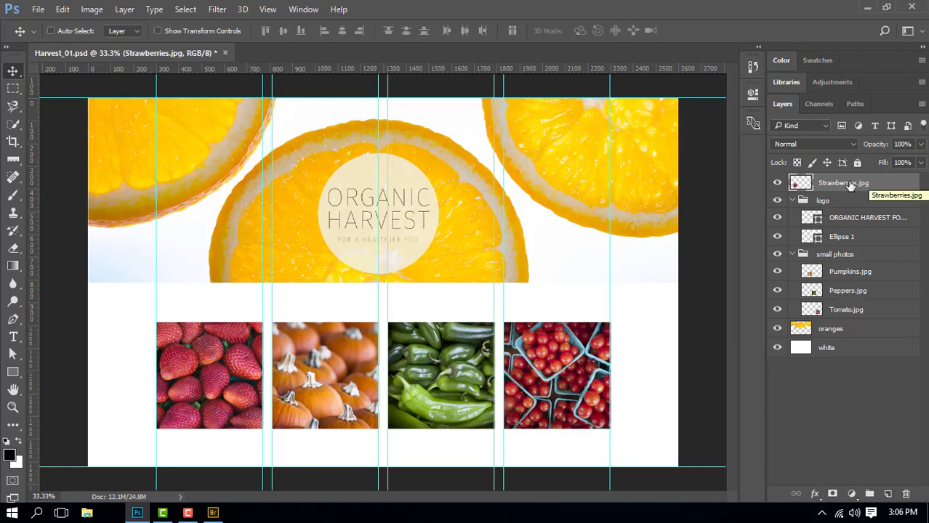
pyautogui.moveTo(850, 185); pyautogui.dragTo(848, 271)
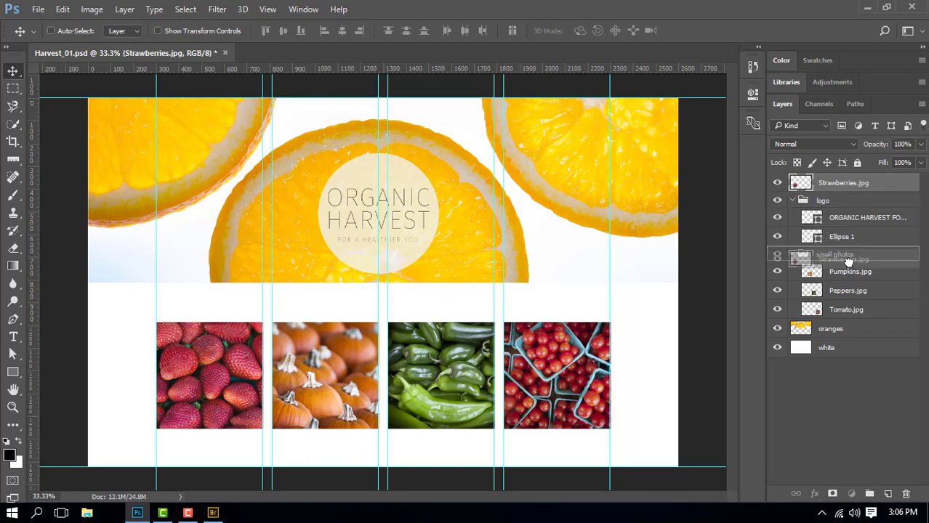
pyautogui.moveTo(848, 271); pyautogui.dragTo(848, 272)
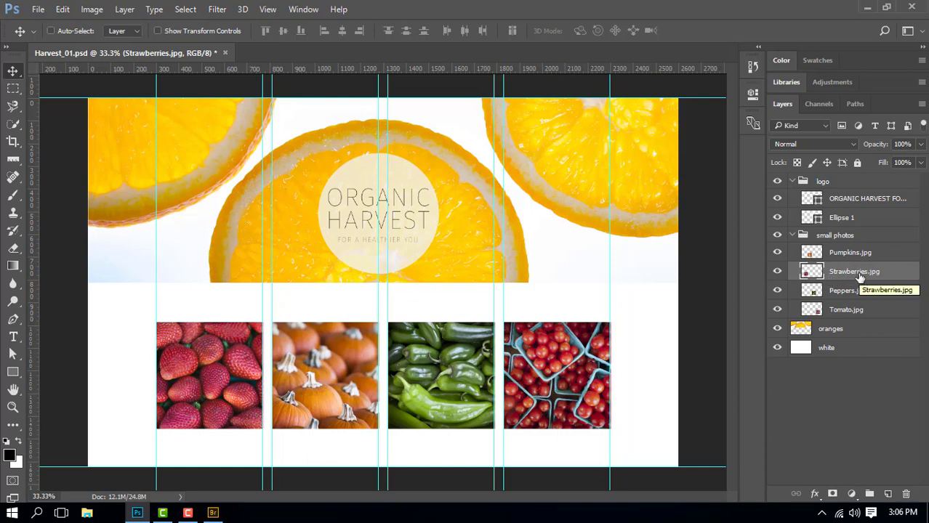
pyautogui.click(829, 236)
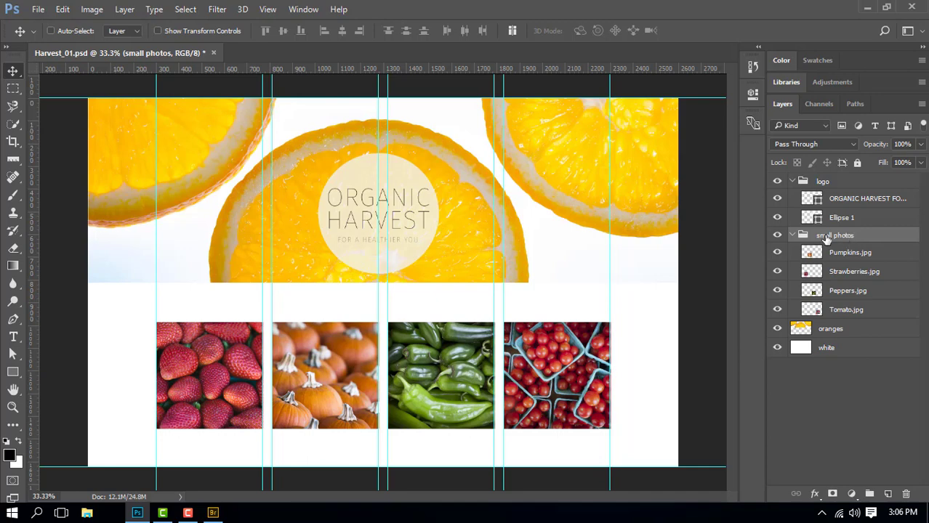
# Step: Move the 'small photos' group to the top of the Layers panel, directly above the 'logo' group, not nested
pyautogui.moveTo(825, 239); pyautogui.dragTo(831, 184)
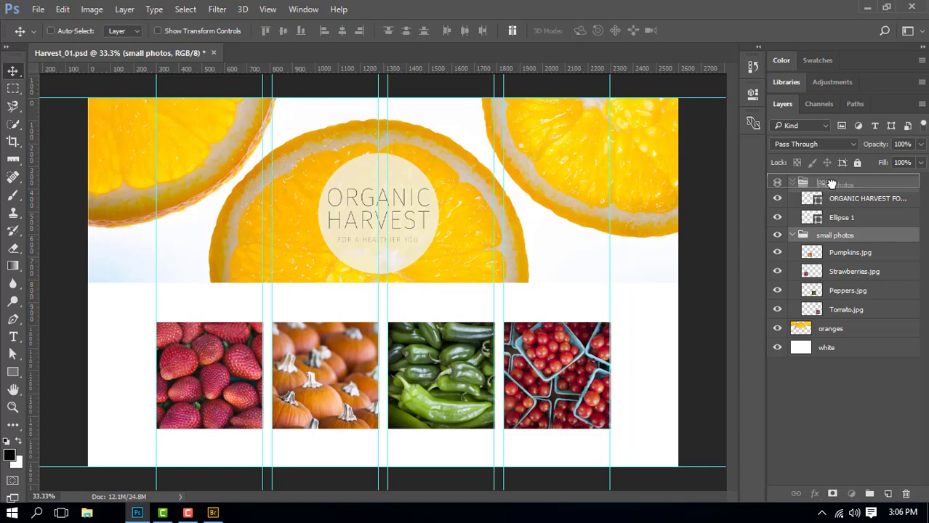
pyautogui.moveTo(831, 184); pyautogui.dragTo(830, 183)
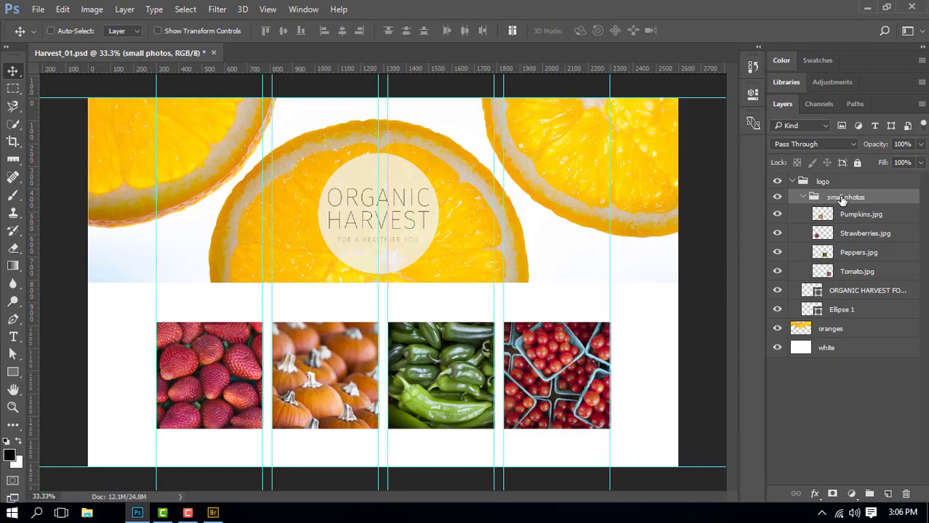
pyautogui.moveTo(840, 200); pyautogui.dragTo(826, 173)
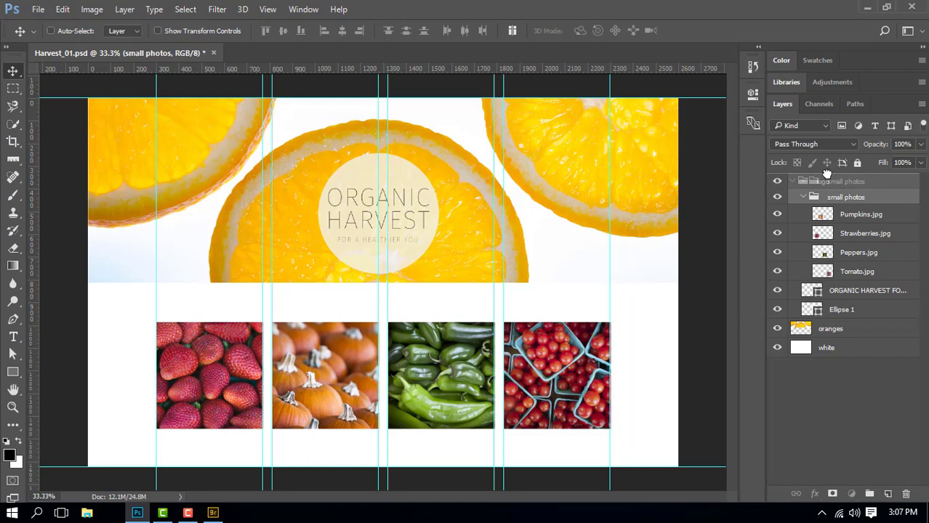
pyautogui.moveTo(826, 173); pyautogui.dragTo(826, 176)
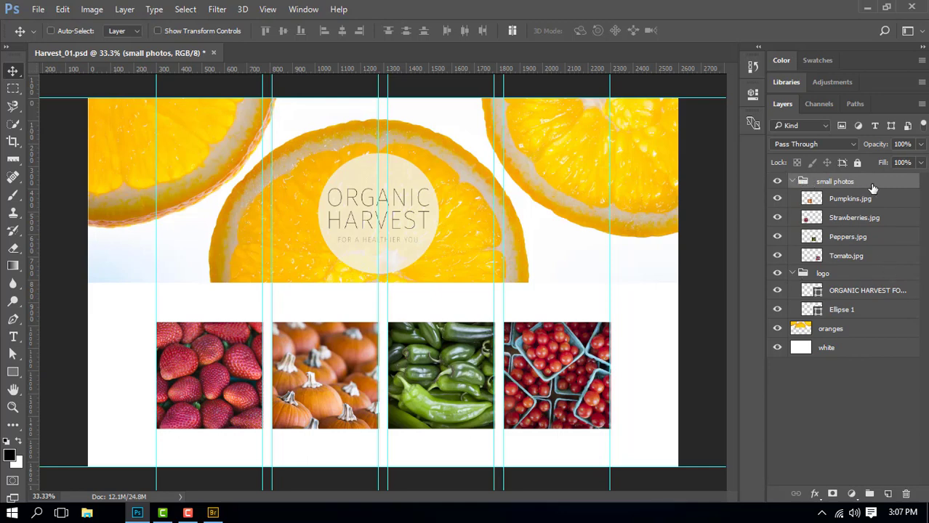
pyautogui.click(35, 10)
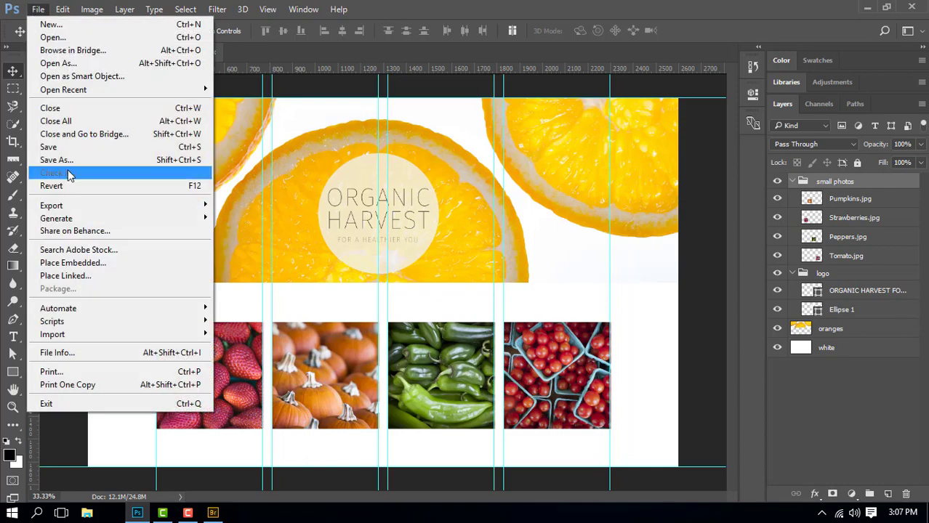
pyautogui.click(84, 160)
pyautogui.click(158, 257)
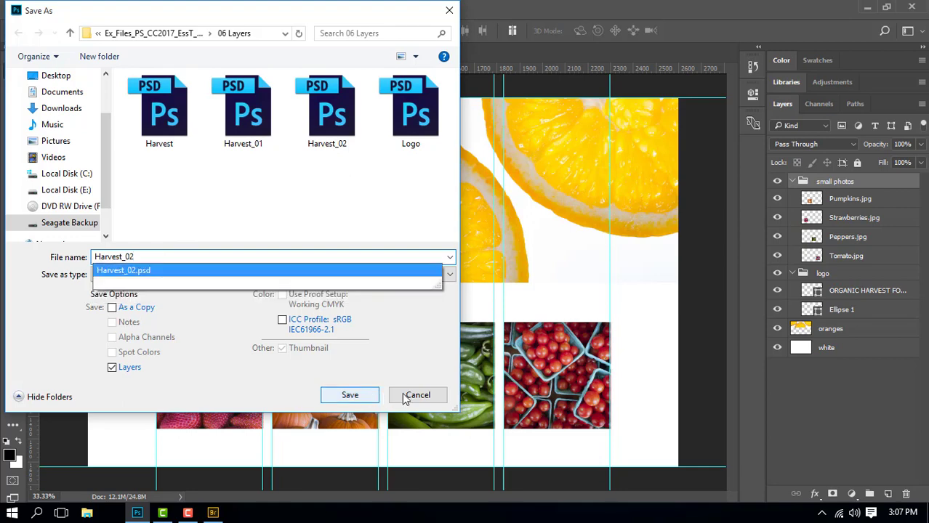
pyautogui.click(410, 395)
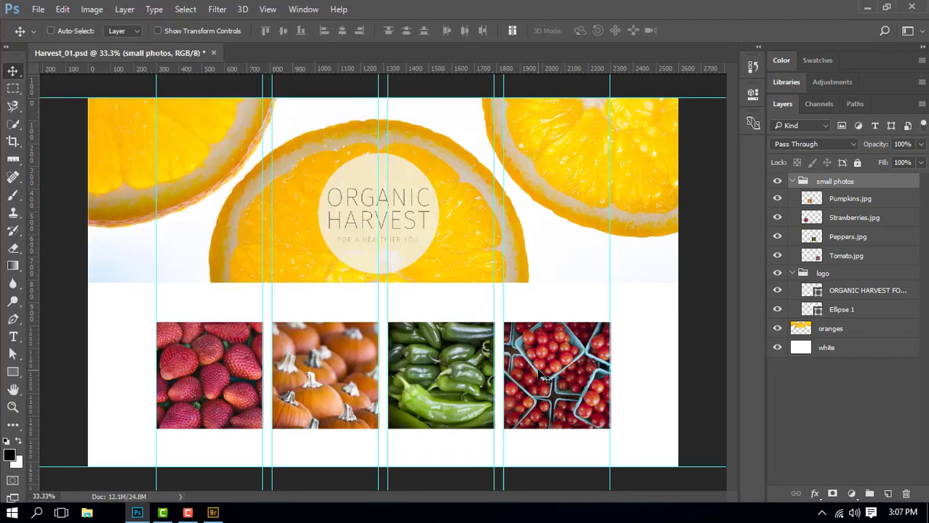